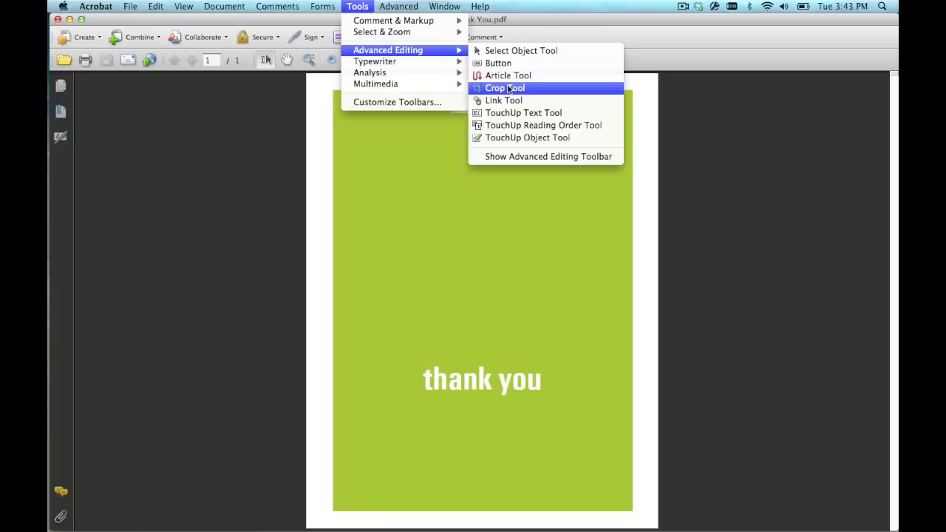
Draw a crop area of about 7.19 × 10.13 in around the green card artwork and open its crop settings.
{"action": "left_click", "coordinate": [508, 88]}
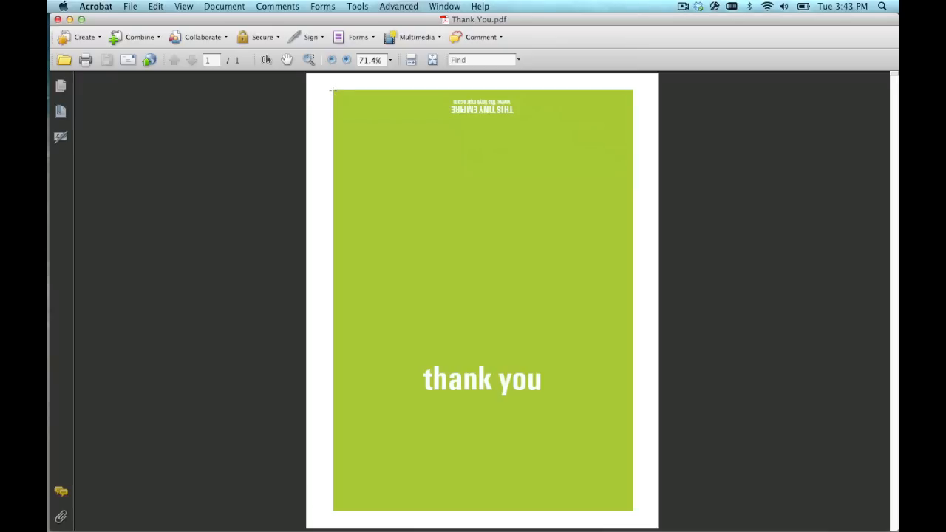
{"action": "mouse_move", "coordinate": [332, 90]}
{"action": "left_mouse_down"}
{"action": "mouse_move", "coordinate": [632, 478]}
{"action": "mouse_move", "coordinate": [631, 510]}
{"action": "left_mouse_up"}
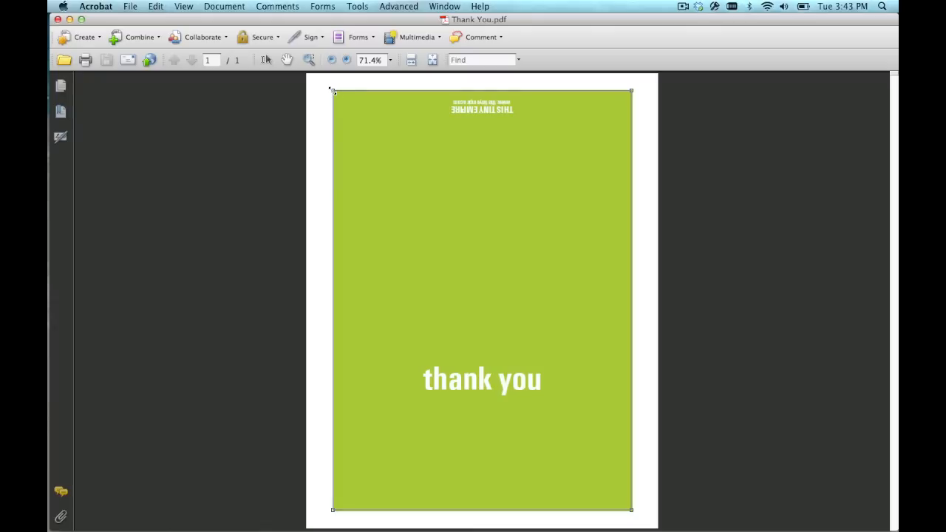
{"action": "mouse_move", "coordinate": [332, 90]}
{"action": "left_mouse_down"}
{"action": "mouse_move", "coordinate": [367, 159]}
{"action": "mouse_move", "coordinate": [334, 91]}
{"action": "left_mouse_up"}
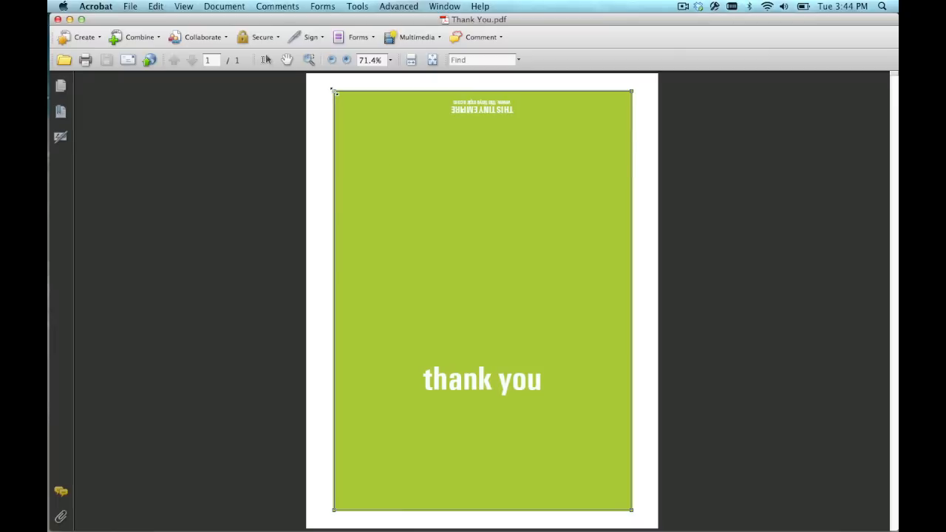
{"action": "double_click", "coordinate": [333, 89]}
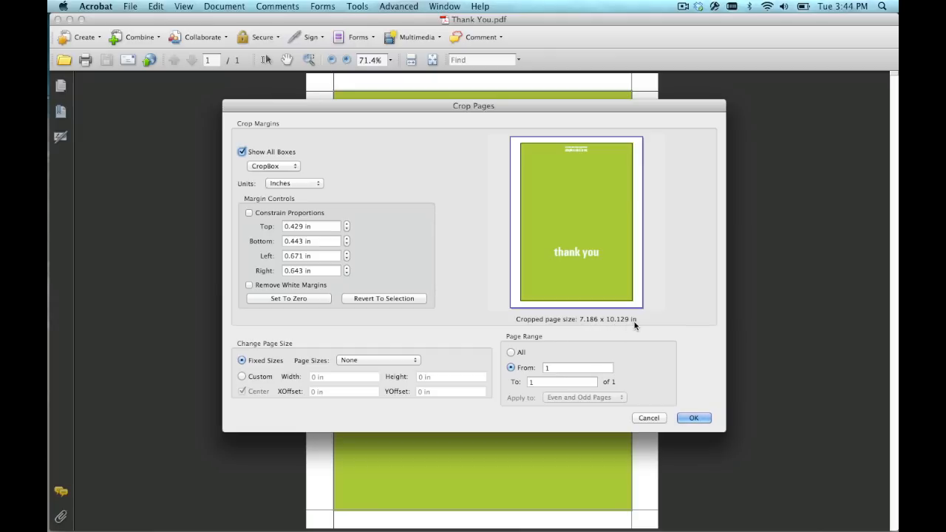
Set the crop margins to 0.5 in at the top and bottom and 0.75 in at the left and right.
{"action": "left_click", "coordinate": [328, 226]}
{"action": "left_click_drag", "start_coordinate": [329, 226], "coordinate": [241, 226]}
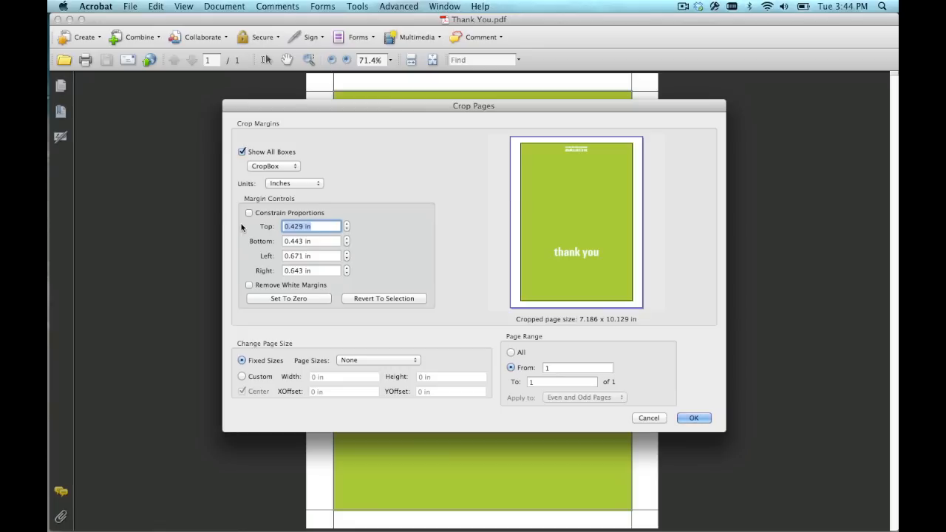
{"action": "type", "text": "0.5"}
{"action": "key", "text": "Tab"}
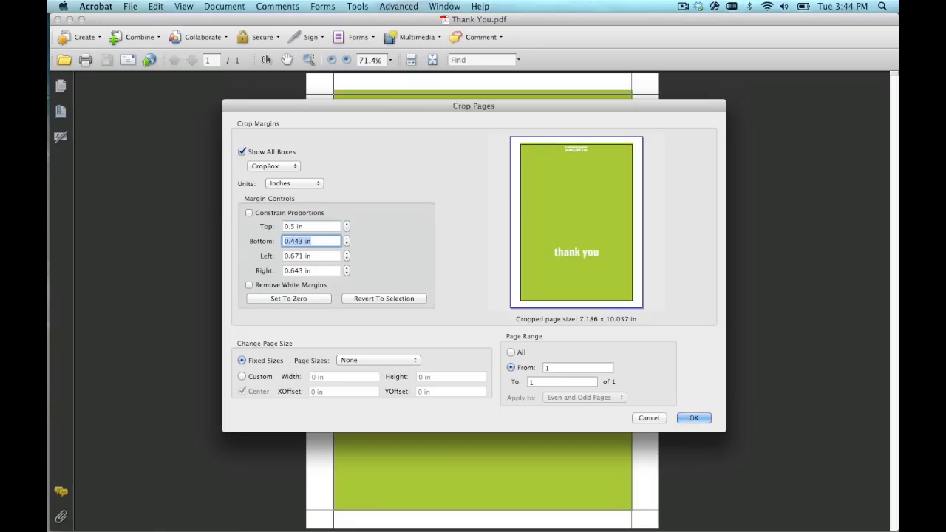
{"action": "type", "text": "0.5"}
{"action": "key", "text": "Tab"}
{"action": "type", "text": "0.75"}
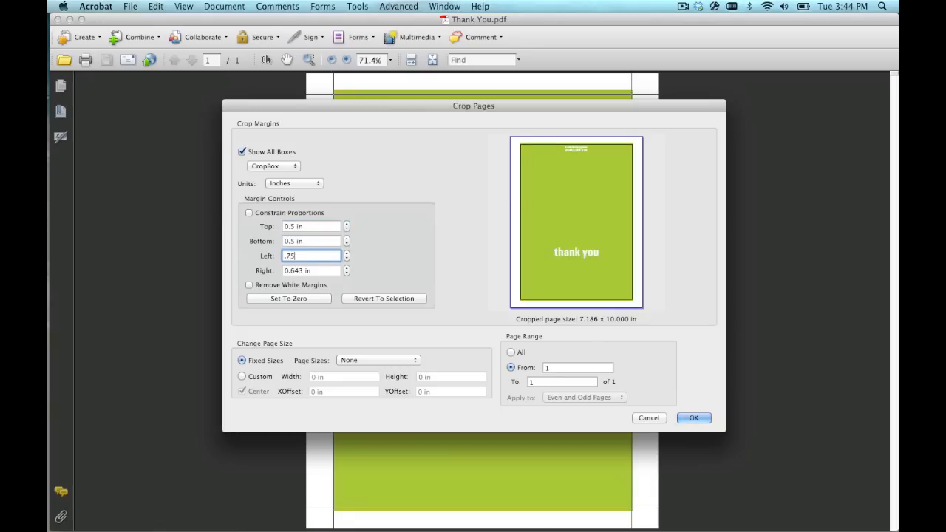
{"action": "key", "text": "Tab"}
{"action": "type", "text": "0.75"}
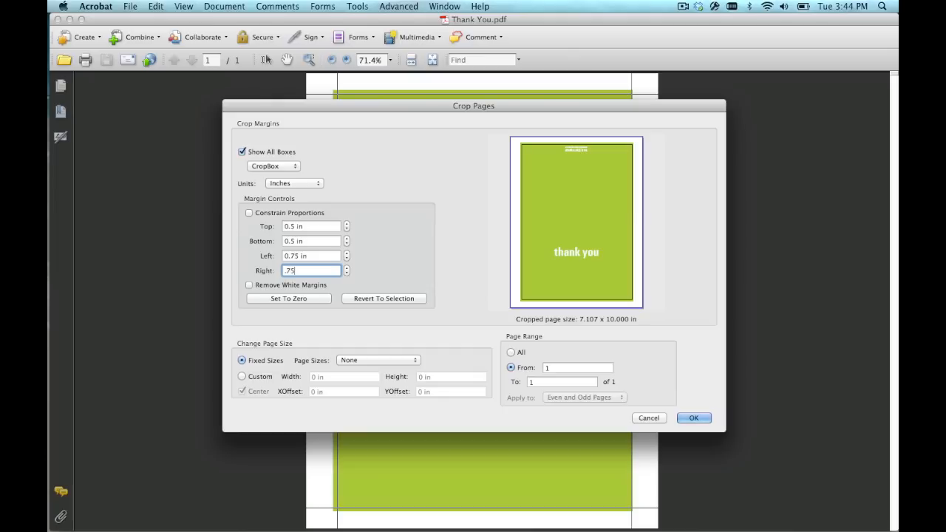
{"action": "key", "text": "Tab"}
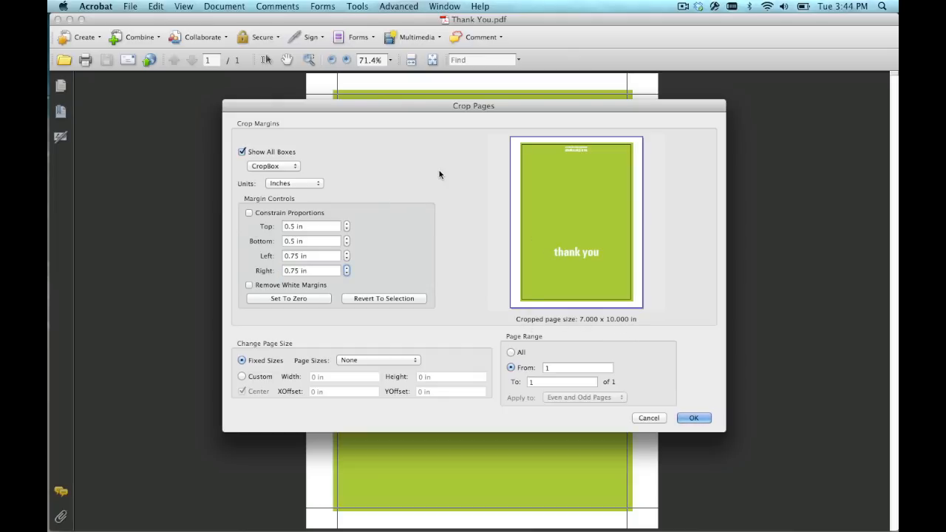
Reset all crop margins to zero and revert them to the drawn selection.
{"action": "left_click", "coordinate": [311, 299]}
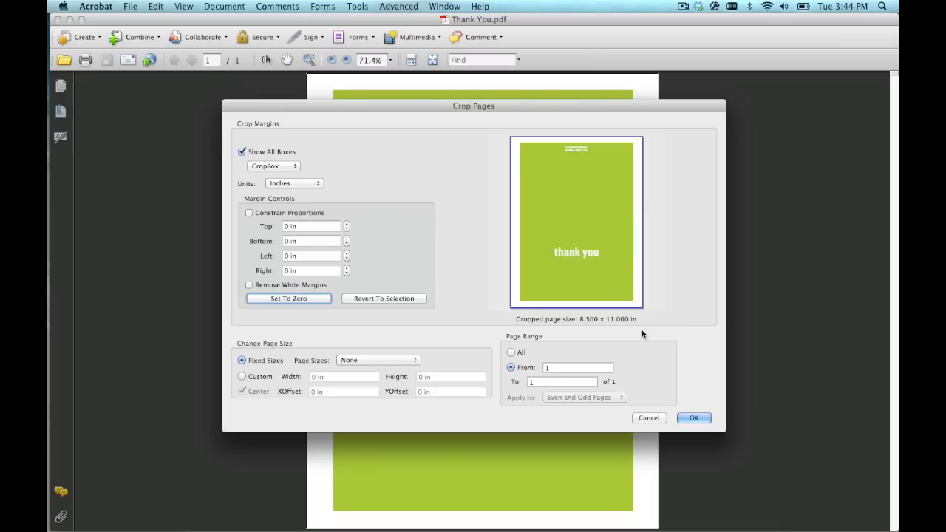
{"action": "left_click", "coordinate": [400, 300]}
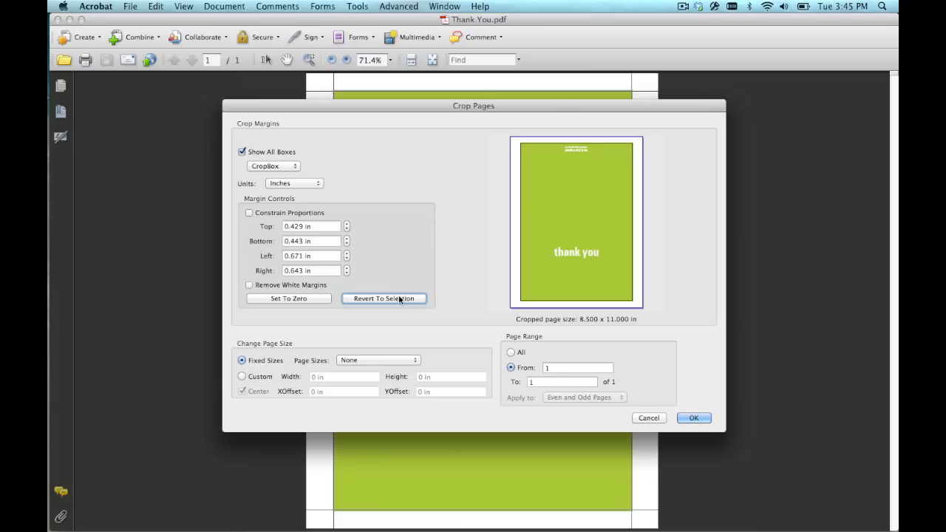
{"action": "left_click", "coordinate": [494, 223]}
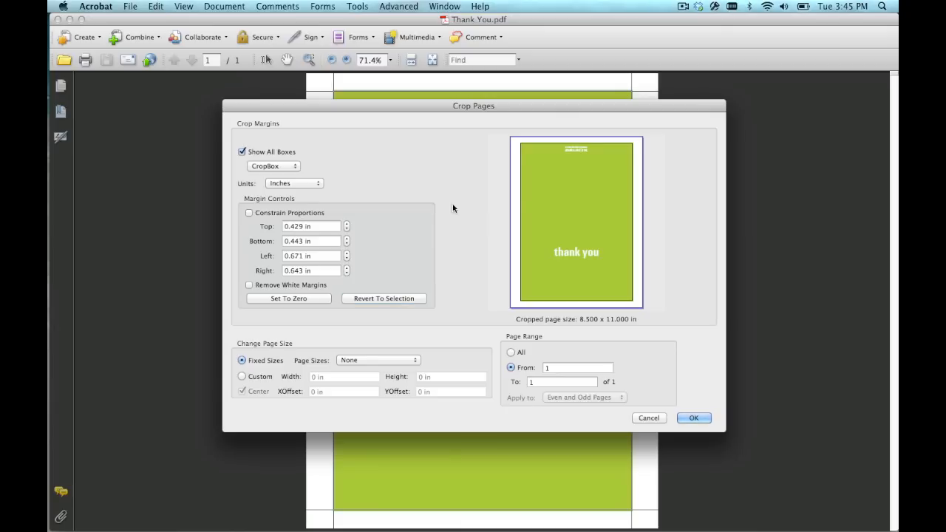
Set the top and bottom crop margins to 0.5 in.
{"action": "left_click_drag", "start_coordinate": [332, 226], "coordinate": [243, 226]}
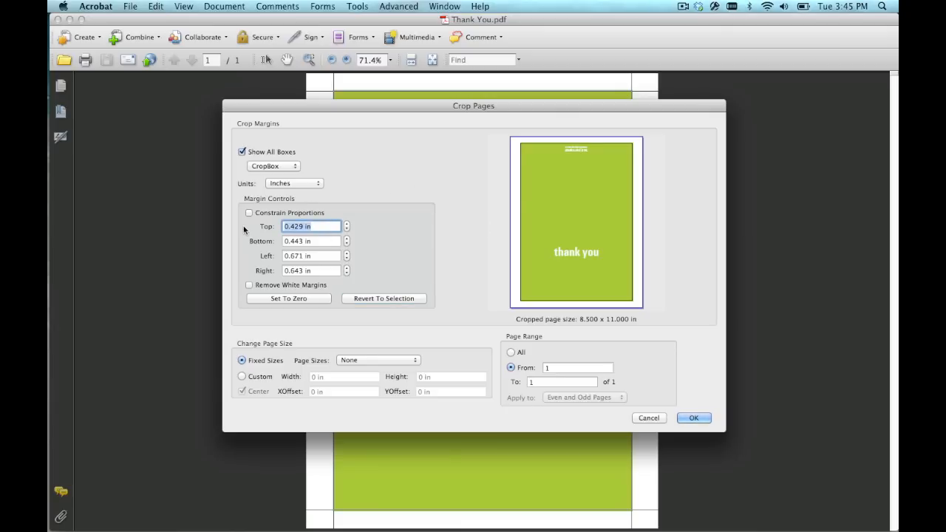
{"action": "type", "text": ".6"}
{"action": "key", "text": "Tab"}
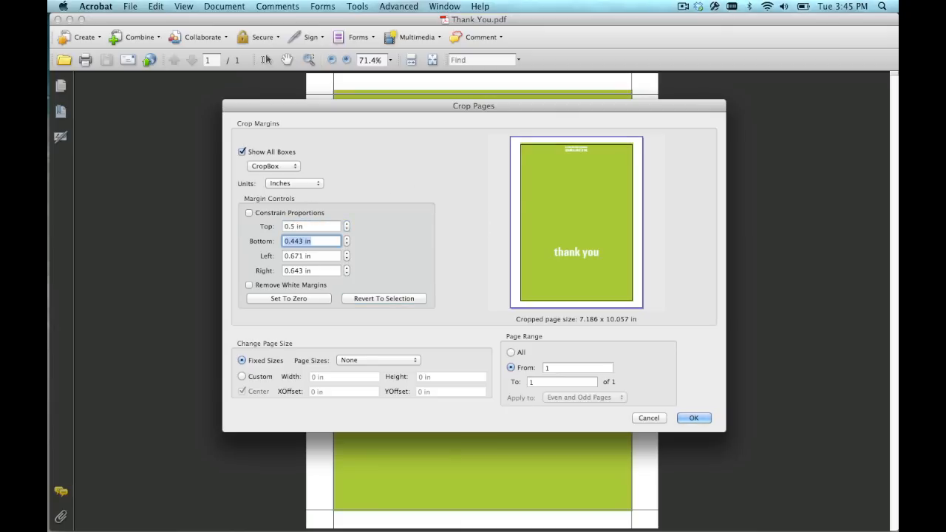
{"action": "key", "text": "BackSpace"}
{"action": "type", "text": ".5"}
{"action": "key", "text": "Tab"}
Set the left and right crop margins to 0.75 in and apply the crop to page 1.
{"action": "type", "text": ".7"}
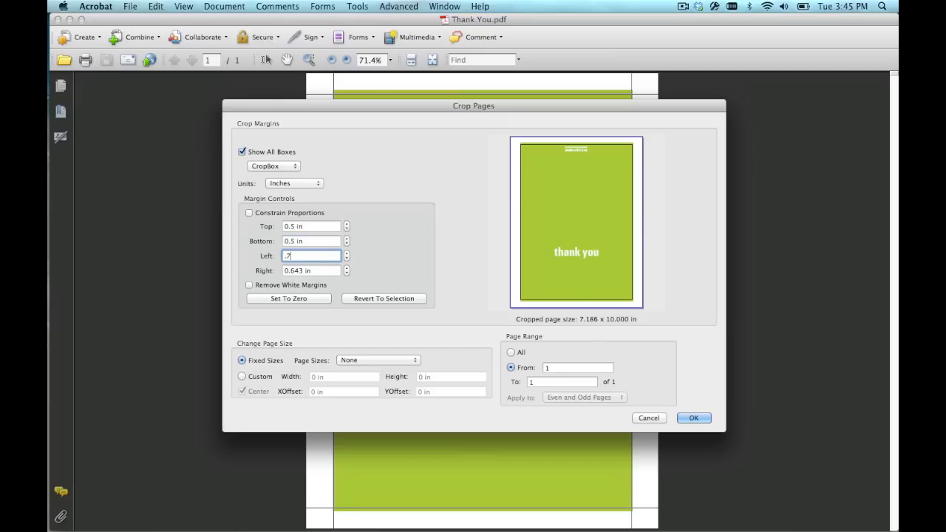
{"action": "key", "text": "Tab"}
{"action": "key", "text": "BackSpace"}
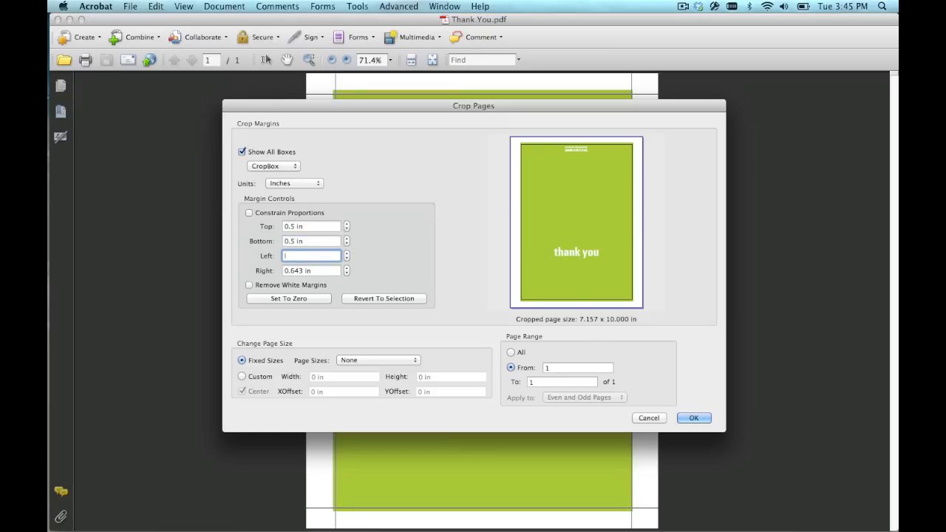
{"action": "type", "text": ".75"}
{"action": "key", "text": "Tab"}
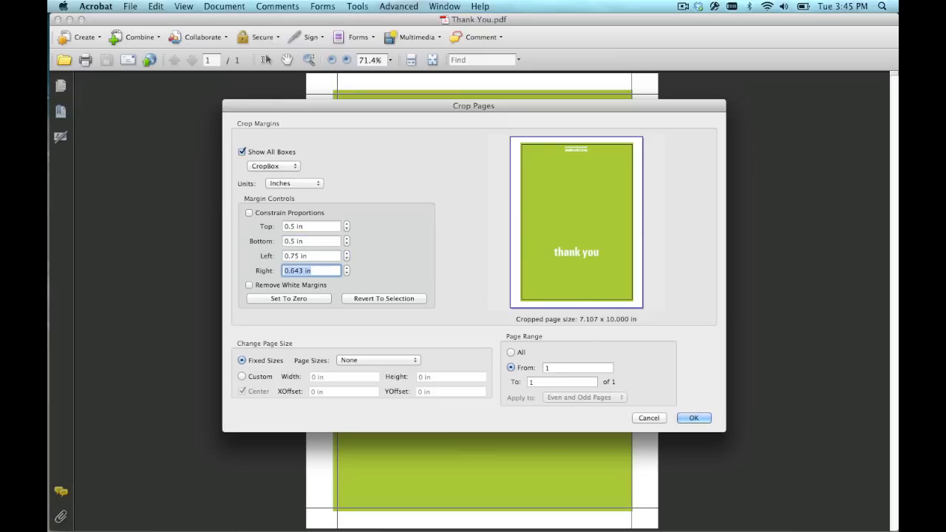
{"action": "type", "text": ".75"}
{"action": "key", "text": "Tab"}
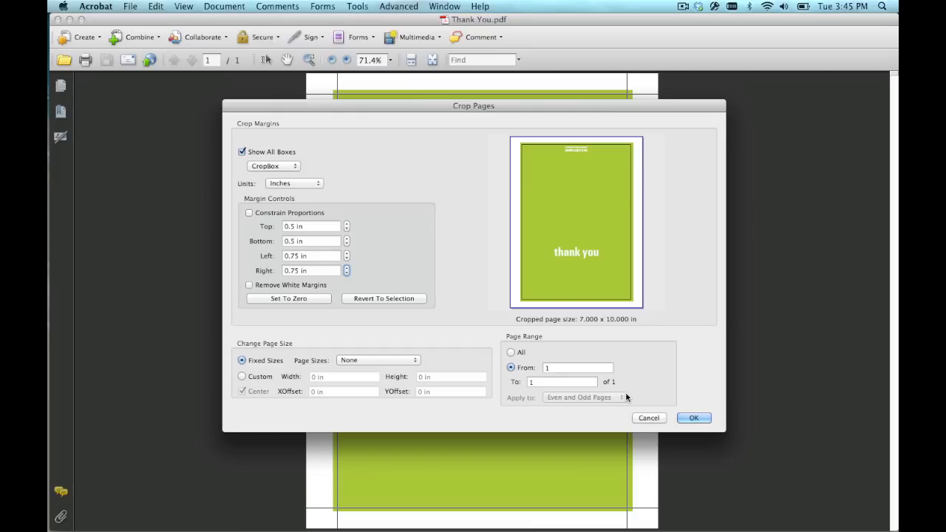
{"action": "left_click", "coordinate": [699, 414]}
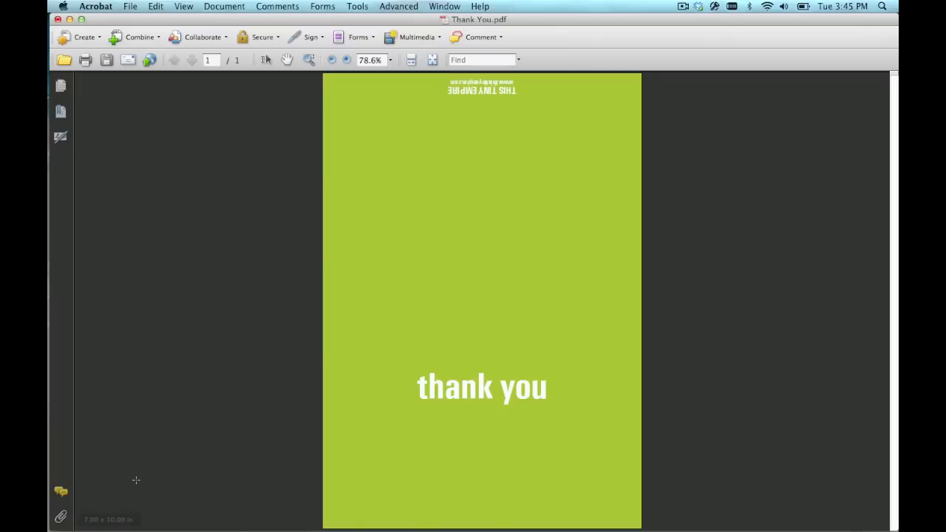
Restore the uncropped page by turning off Show All Boxes and resetting all crop margins to zero for page 1.
{"action": "mouse_move", "coordinate": [136, 481]}
{"action": "left_click", "coordinate": [234, 6]}
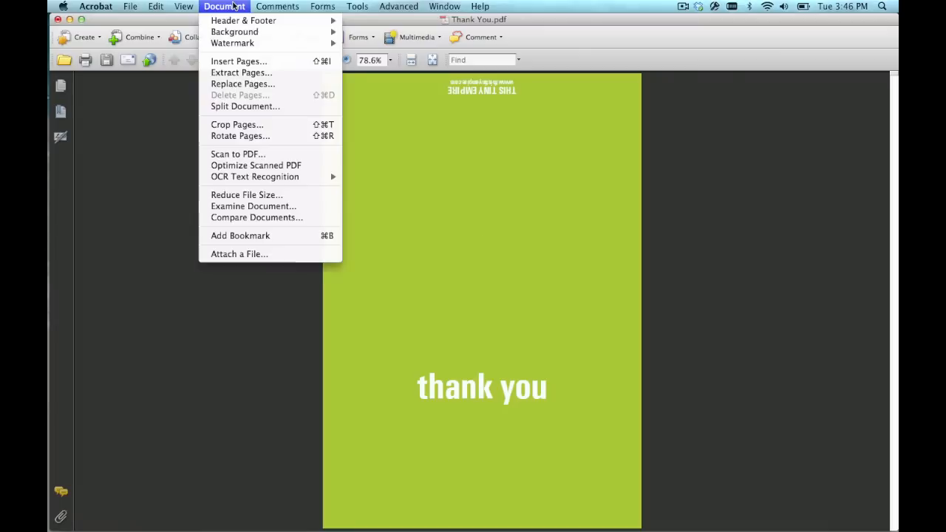
{"action": "left_click", "coordinate": [251, 127]}
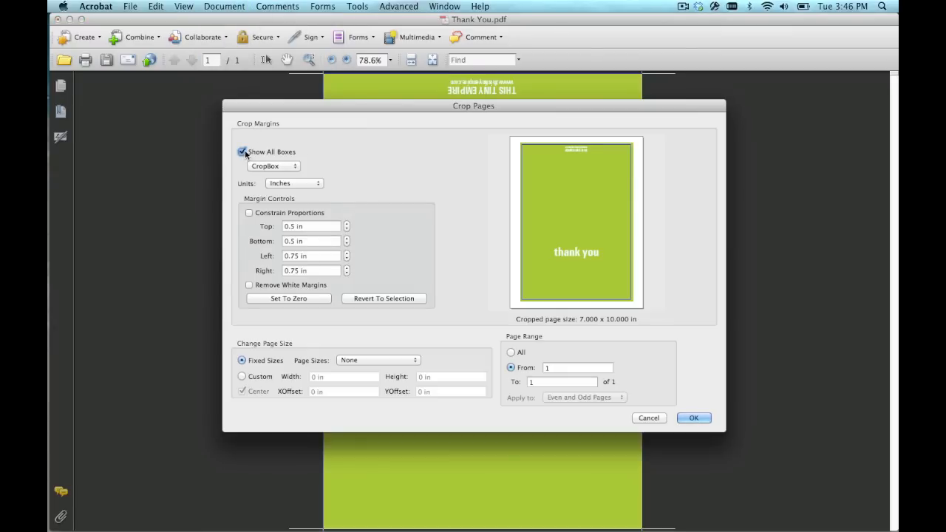
{"action": "left_click", "coordinate": [242, 151]}
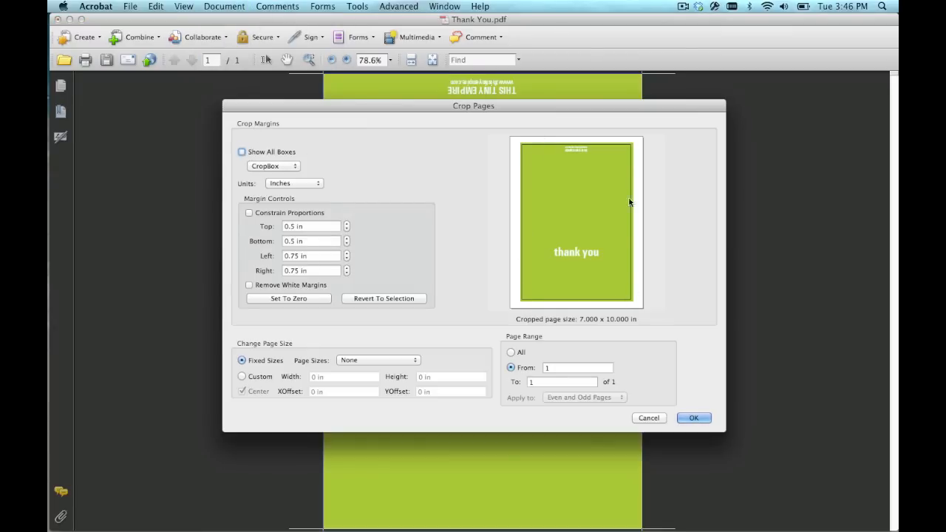
{"action": "left_click", "coordinate": [311, 298]}
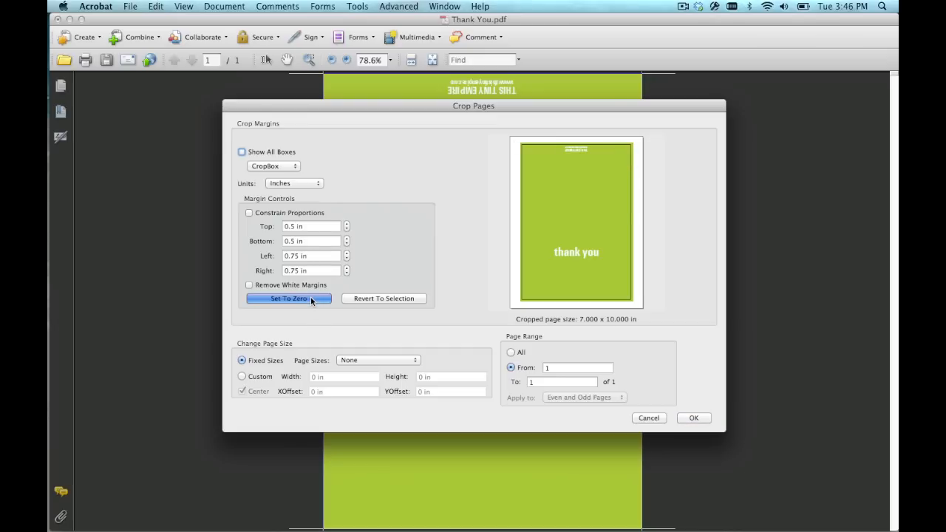
{"action": "left_click", "coordinate": [691, 418]}
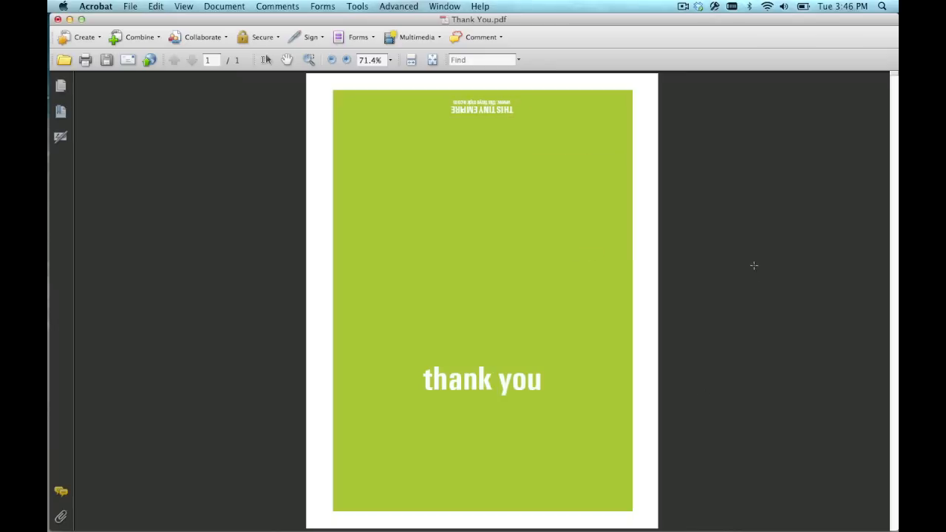